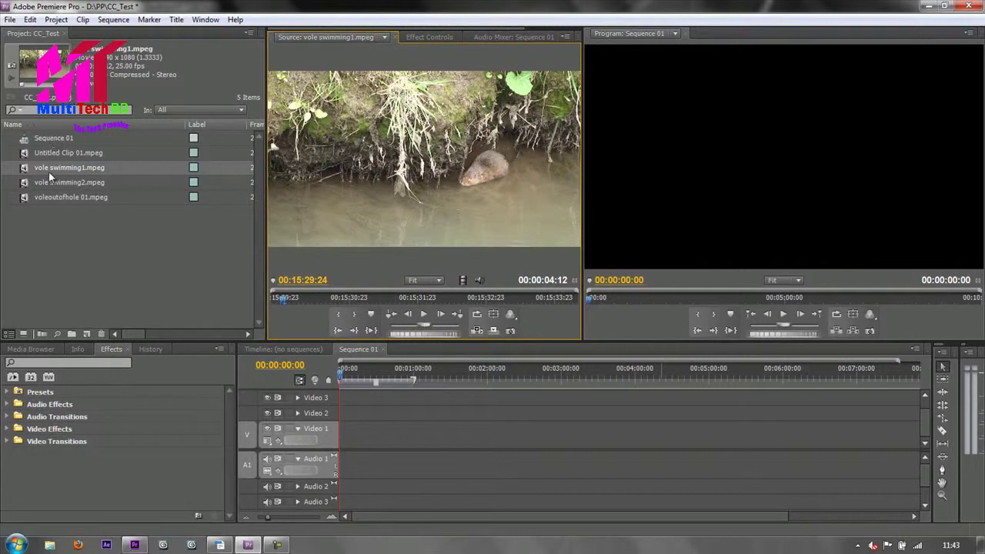
# Rearrange the Untitled Clip 01 and vole clip thumbnails in icon view, and return the project items to list view
pyautogui.click(24, 334)
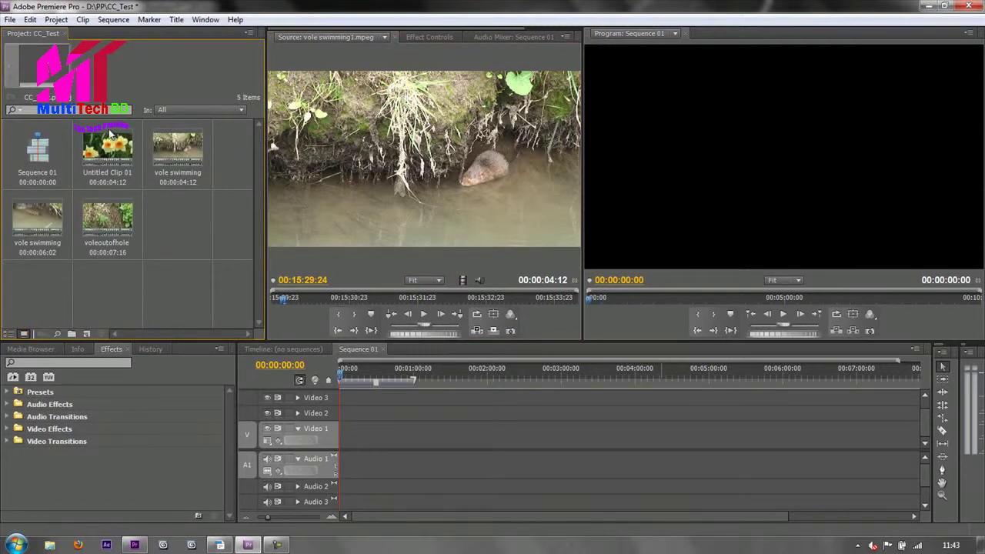
pyautogui.moveTo(103, 152); pyautogui.dragTo(173, 231)
pyautogui.moveTo(154, 151); pyautogui.dragTo(160, 244)
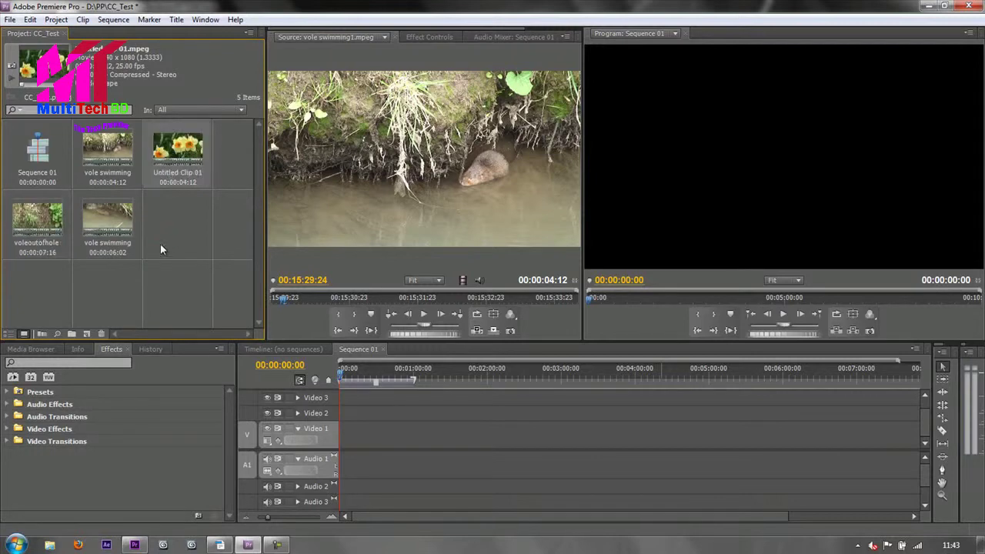
pyautogui.click(10, 334)
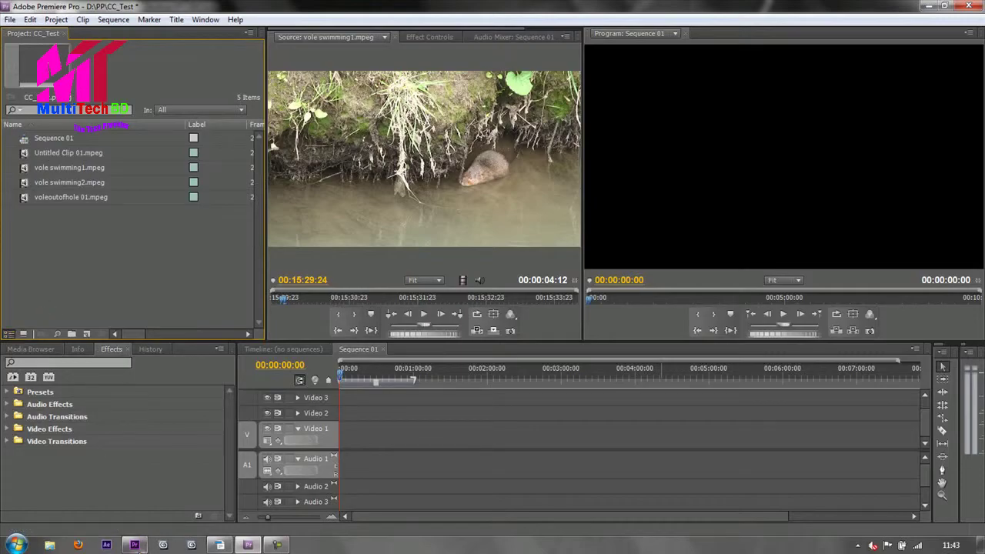
# Switch to the Premiere Pro window with the Test project, show its project items as a list, and return to icon view
pyautogui.click(135, 545)
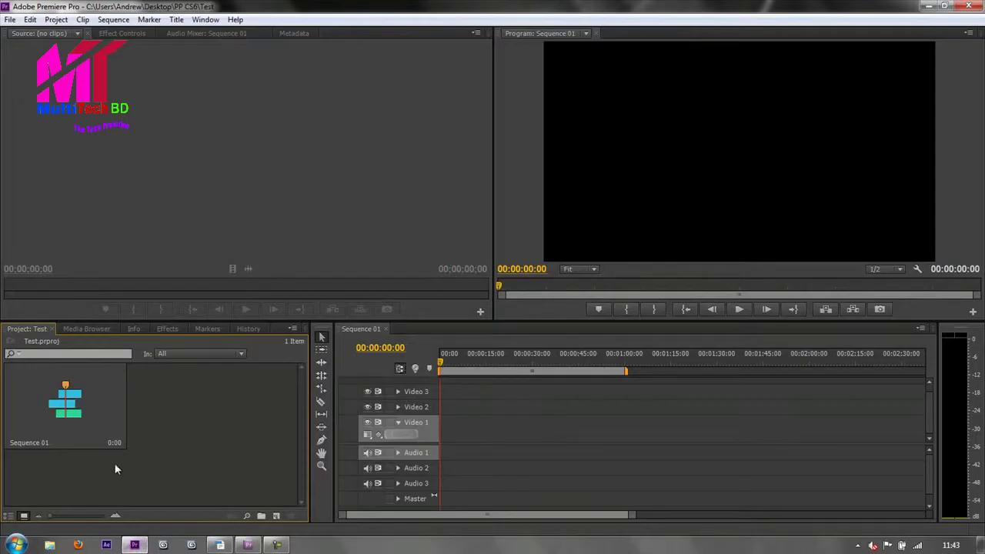
pyautogui.click(10, 515)
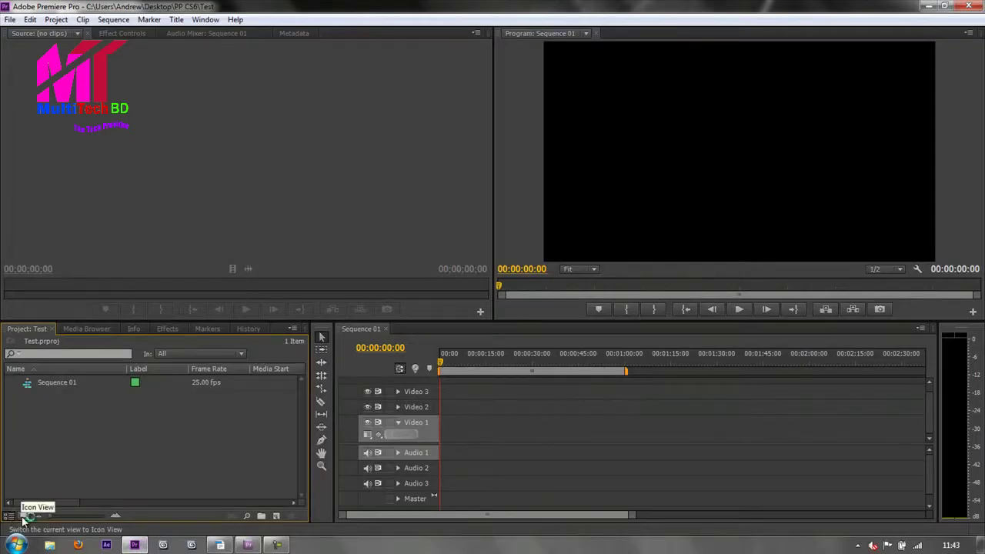
pyautogui.click(23, 516)
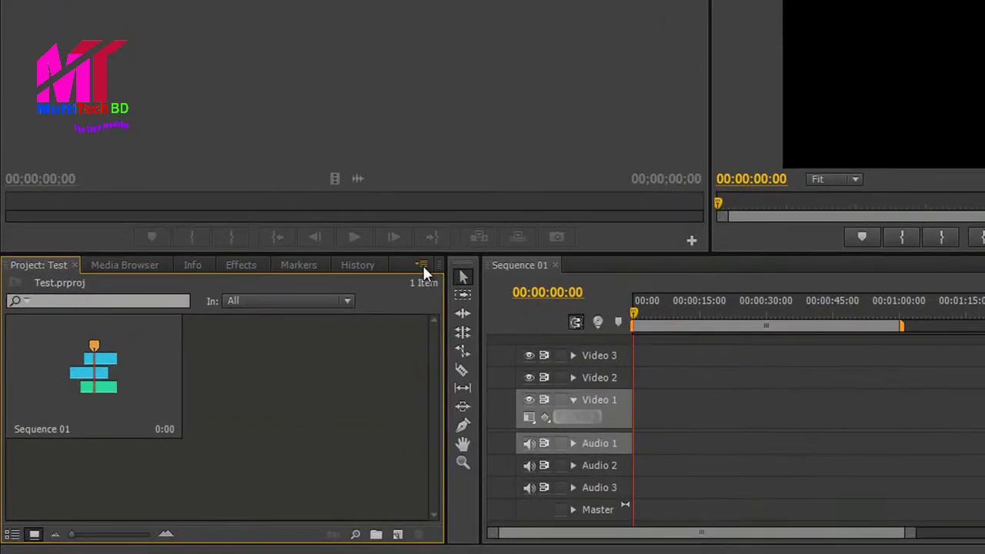
# Show the preview area in the Project panel and hide it again
pyautogui.click(380, 286)
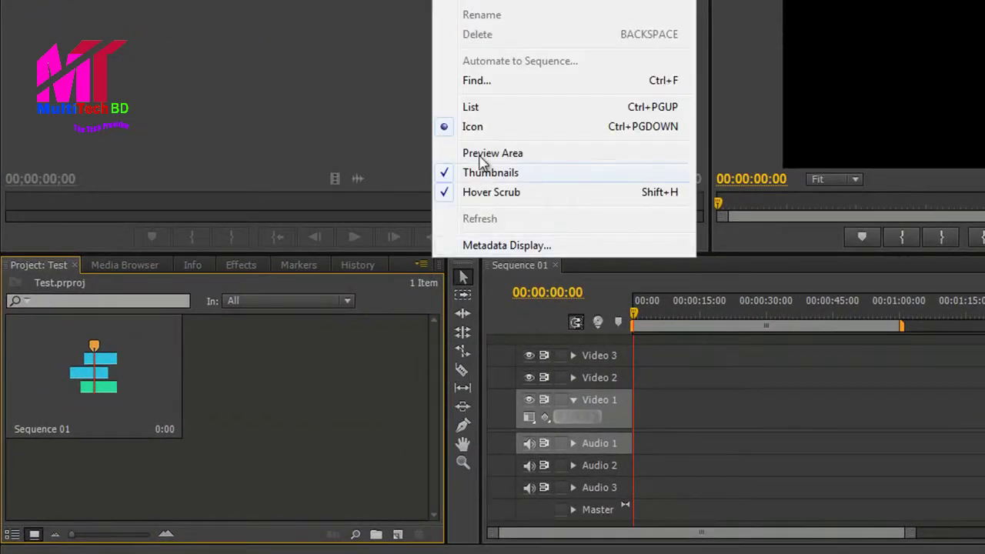
pyautogui.click(486, 154)
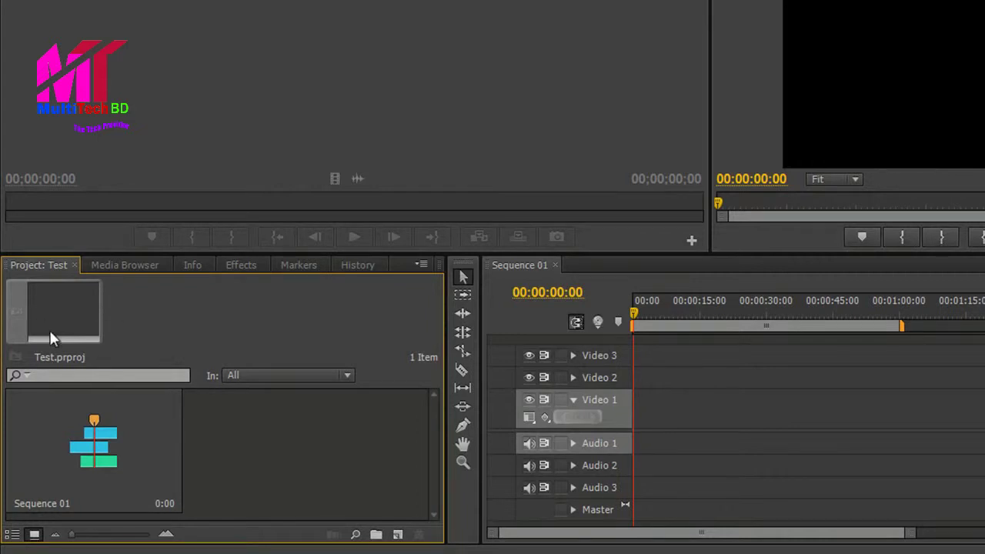
pyautogui.click(421, 264)
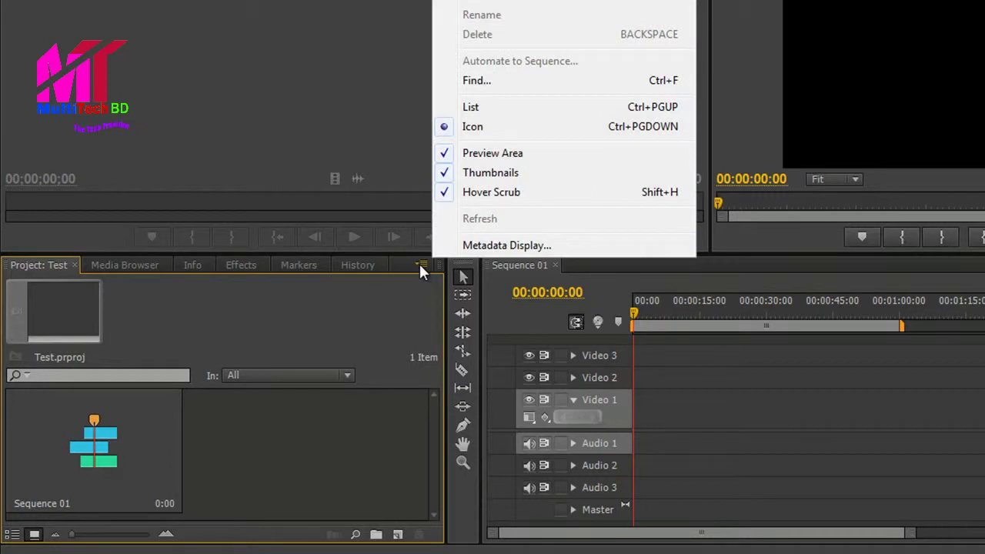
pyautogui.click(505, 155)
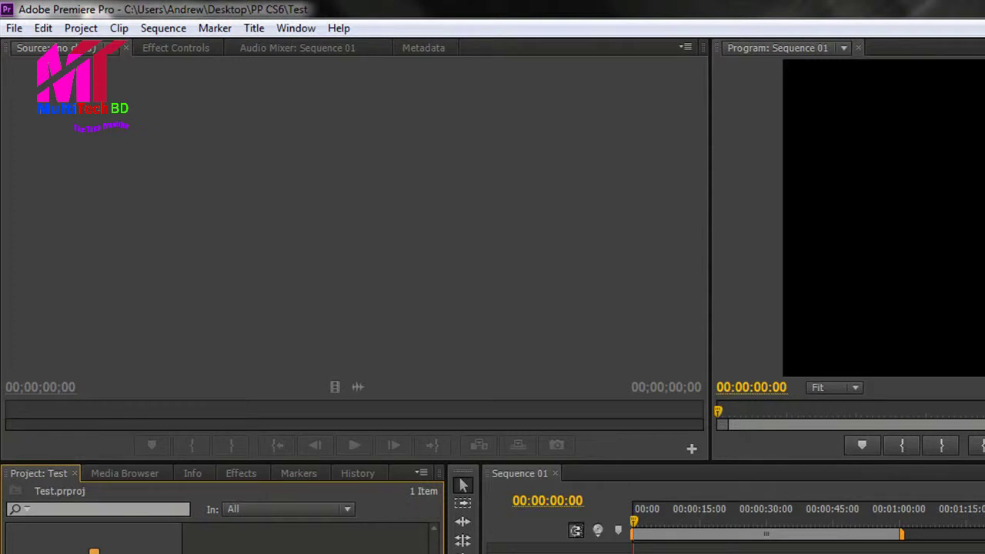
# Start a media import from the Trimmed_Seahouses folder and select the kids playing in surf clip
pyautogui.click(11, 28)
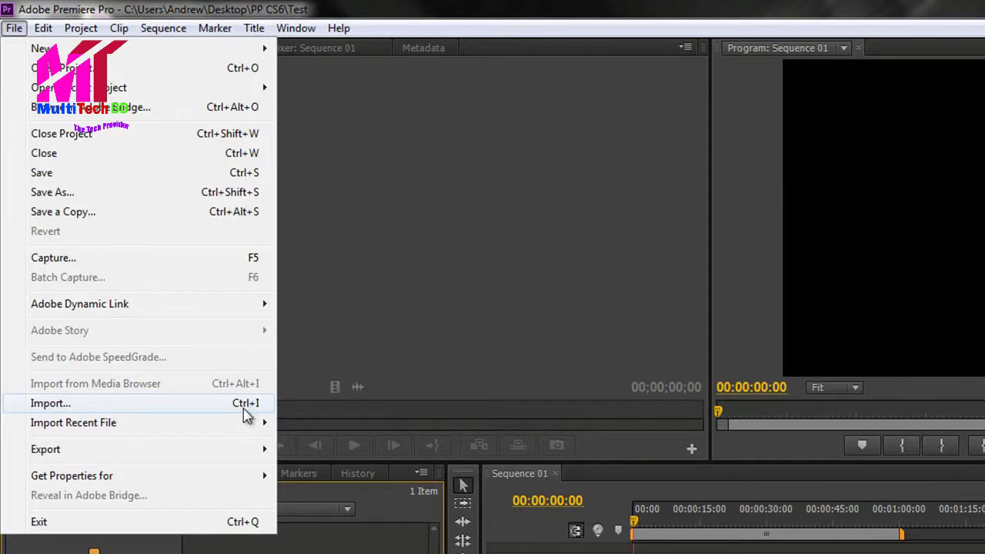
pyautogui.click(291, 519)
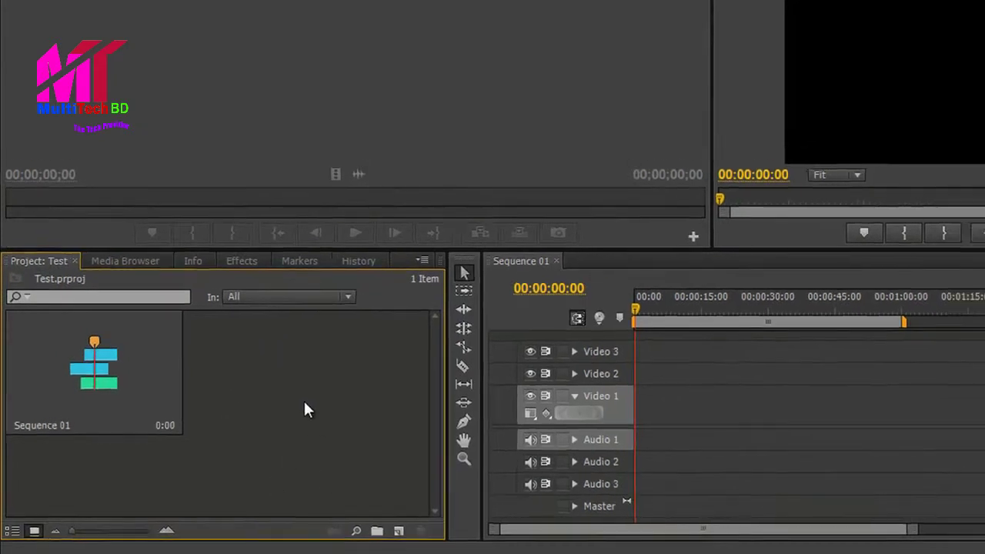
pyautogui.doubleClick(317, 397)
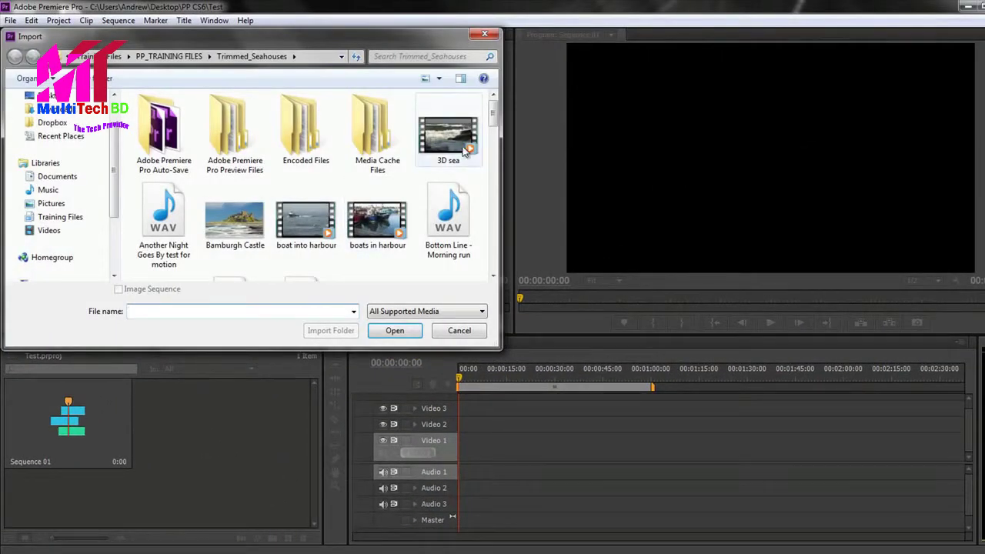
pyautogui.moveTo(493, 117); pyautogui.dragTo(493, 178)
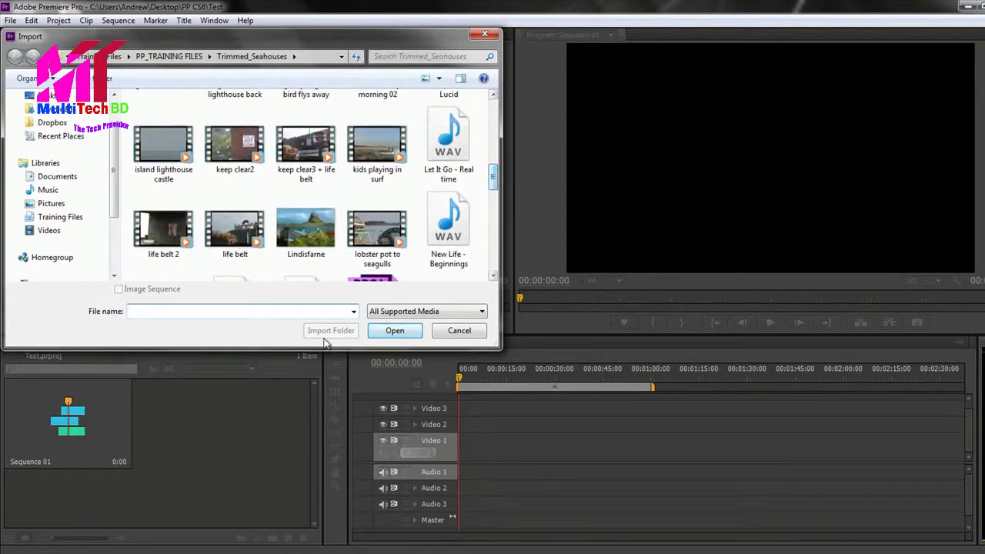
pyautogui.scroll(1, 378, 193)
pyautogui.click(377, 193)
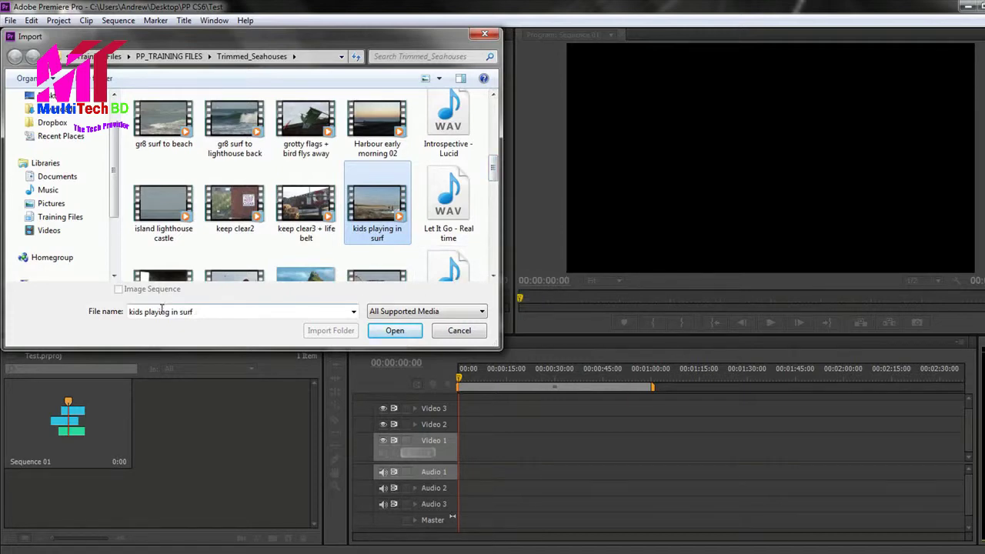
# Add gr8 surf to beach and grotty flags + bird flys away to the selection, and reduce it back to kids playing in surf
pyautogui.keyDown('ctrl'); pyautogui.click(153, 123); pyautogui.keyUp('ctrl')
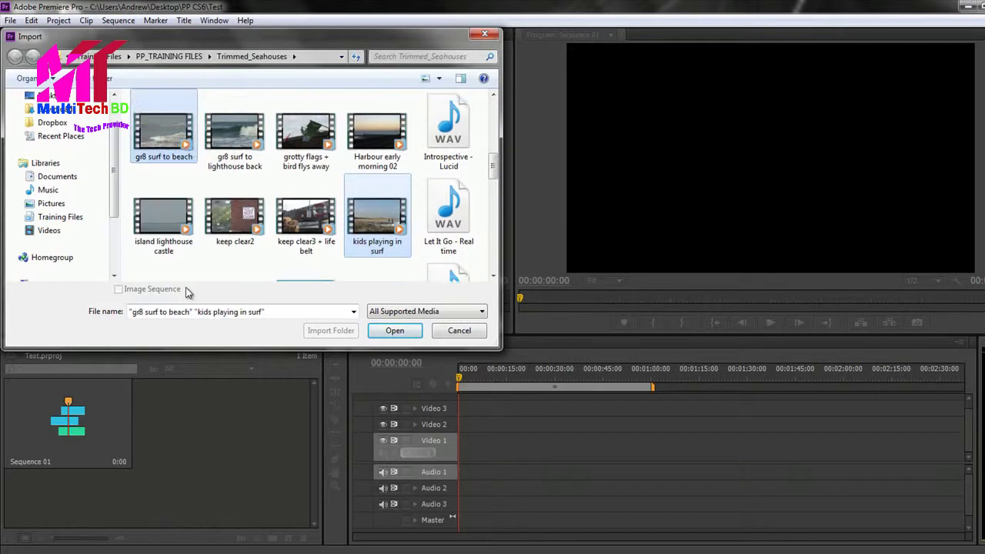
pyautogui.keyDown('ctrl'); pyautogui.click(312, 146); pyautogui.keyUp('ctrl')
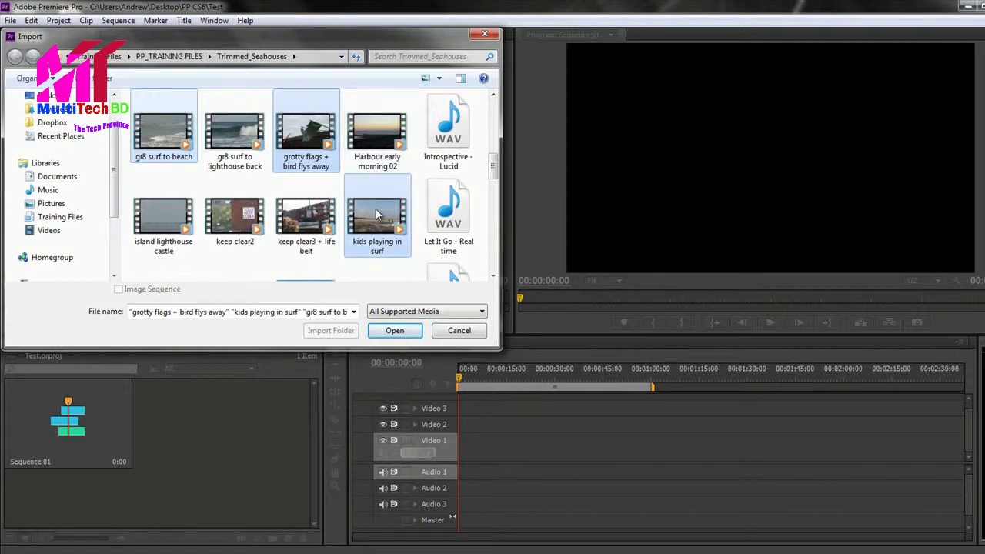
pyautogui.click(365, 242)
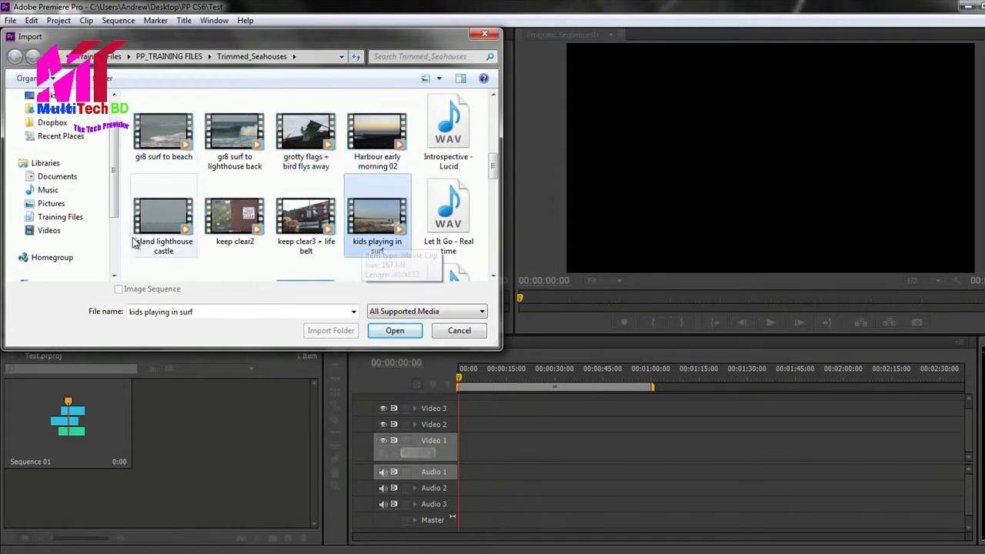
# Select the range from island lighthouse castle to kids playing in surf, and deselect every clip except kids playing in surf
pyautogui.keyDown('shift'); pyautogui.click(162, 221); pyautogui.keyUp('shift')
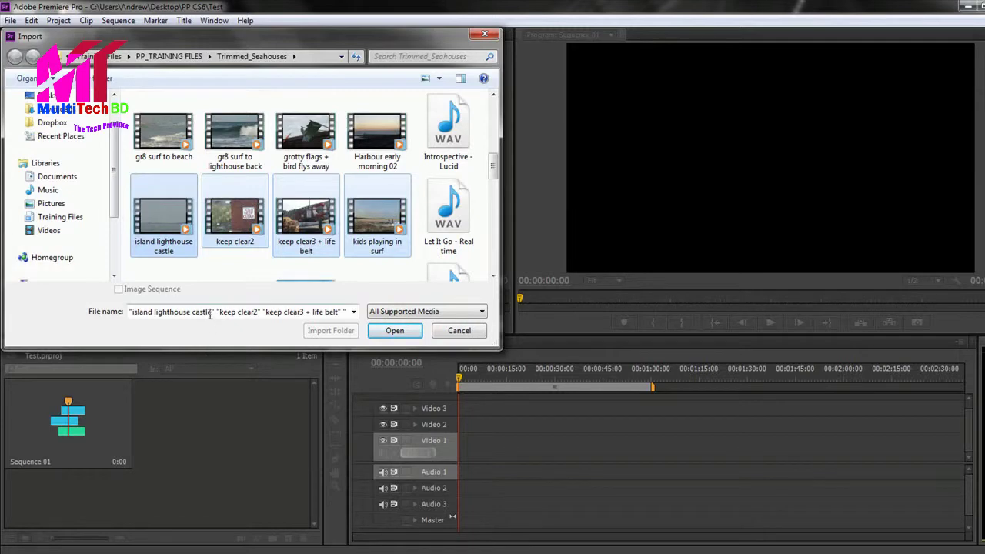
pyautogui.keyDown('ctrl'); pyautogui.click(225, 227); pyautogui.keyUp('ctrl')
pyautogui.keyDown('ctrl'); pyautogui.click(302, 235); pyautogui.keyUp('ctrl')
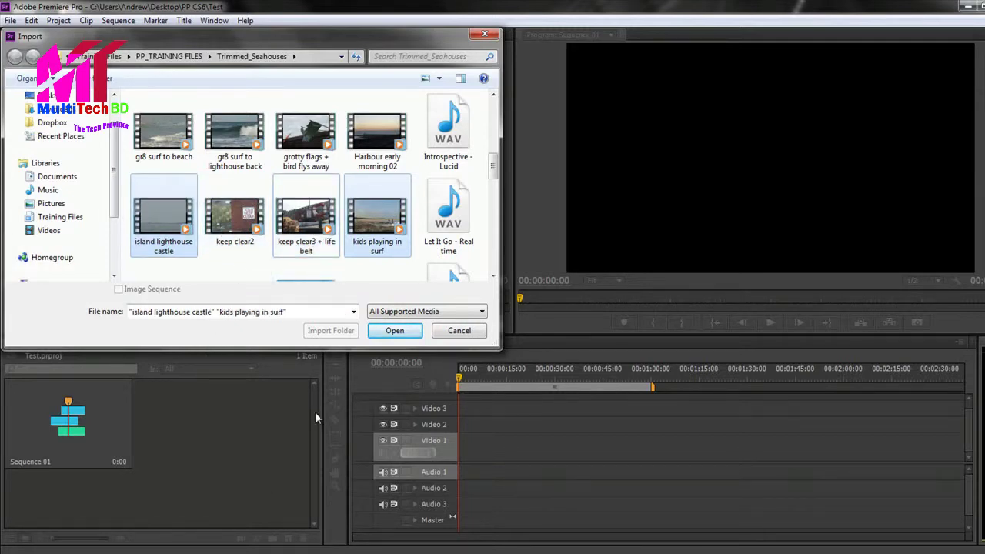
pyautogui.keyDown('ctrl'); pyautogui.click(163, 217); pyautogui.keyUp('ctrl')
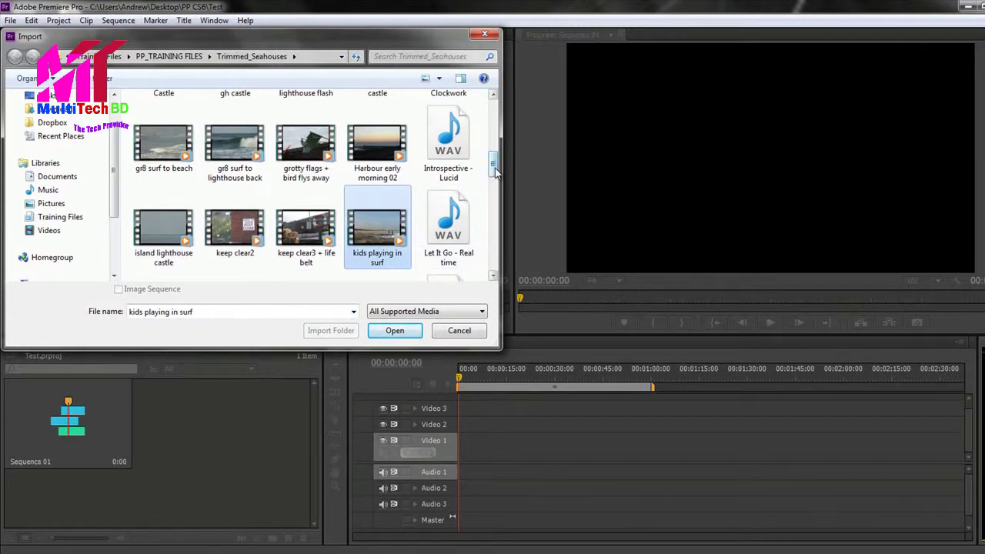
# Add the boat into harbour clip to the selection and import both clips into the project
pyautogui.moveTo(495, 169); pyautogui.dragTo(495, 130)
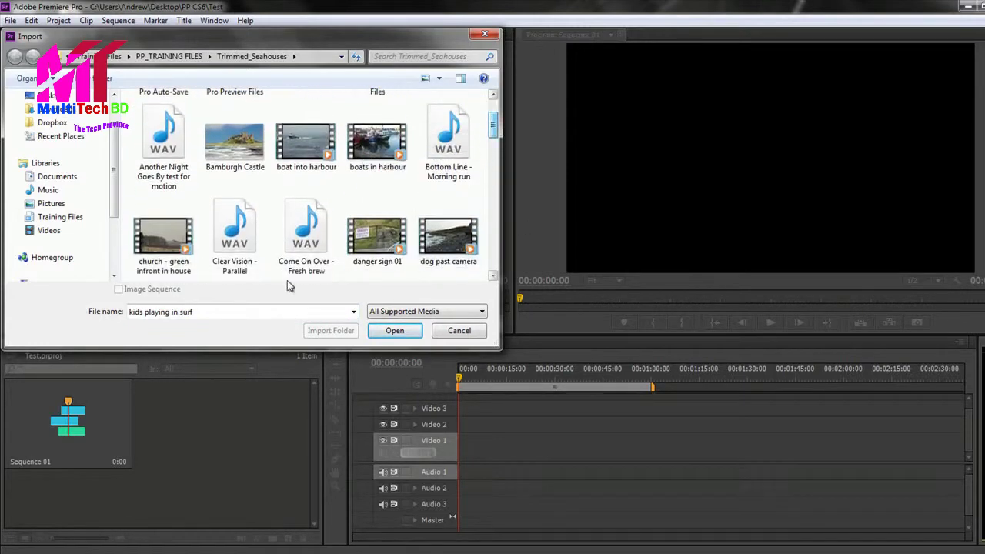
pyautogui.keyDown('ctrl'); pyautogui.click(313, 163); pyautogui.keyUp('ctrl')
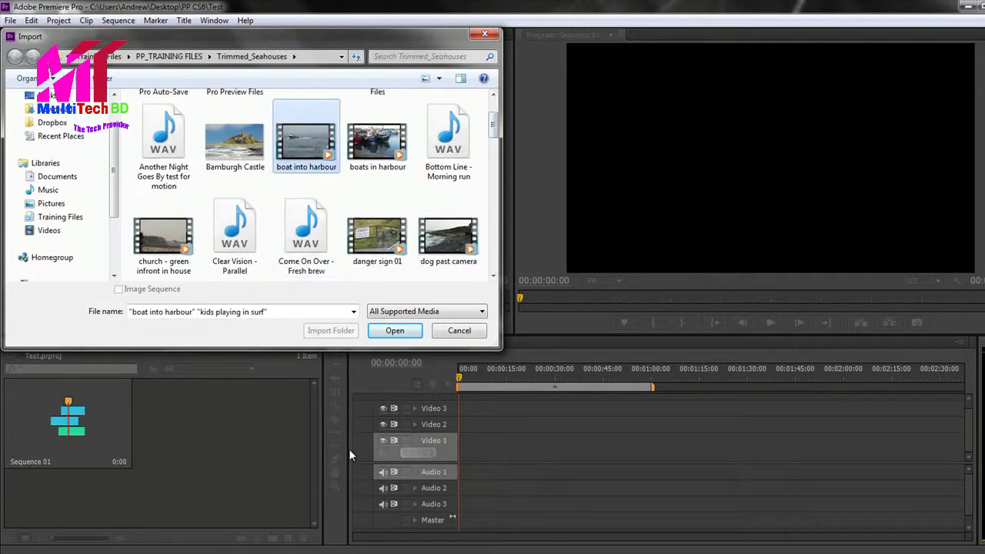
pyautogui.click(395, 331)
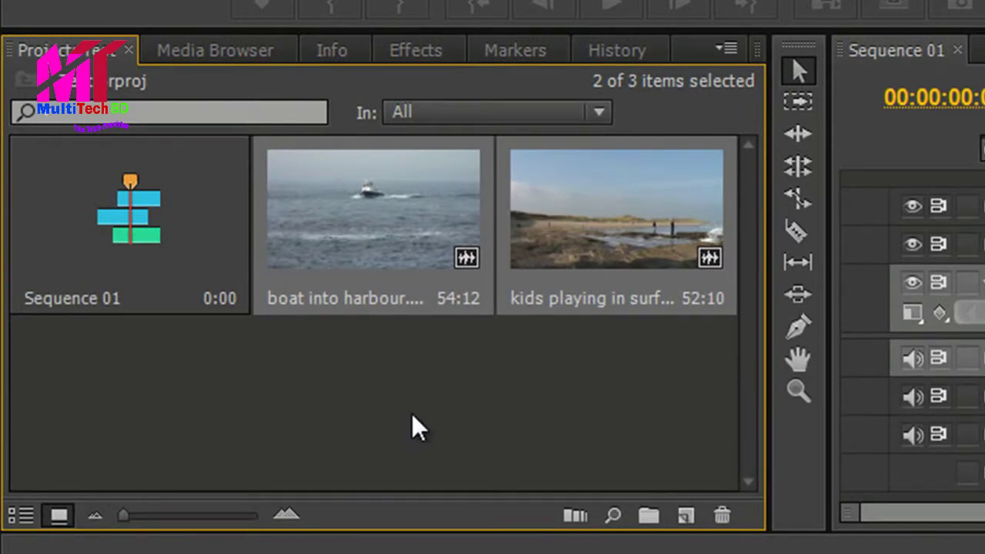
# Show the project items in list view, select the imported clips one at a time, and return to icon view
pyautogui.click(22, 515)
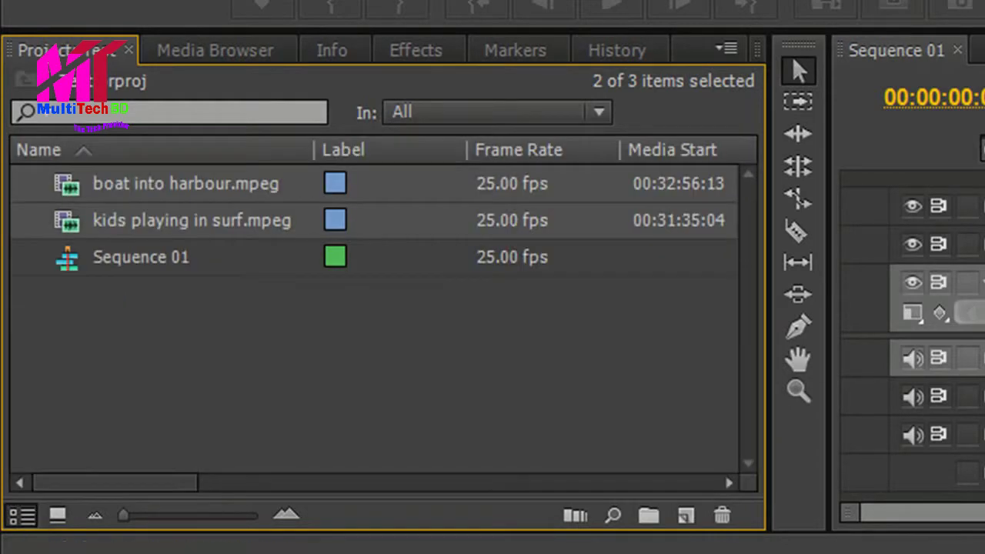
pyautogui.click(161, 223)
pyautogui.click(157, 257)
pyautogui.click(165, 222)
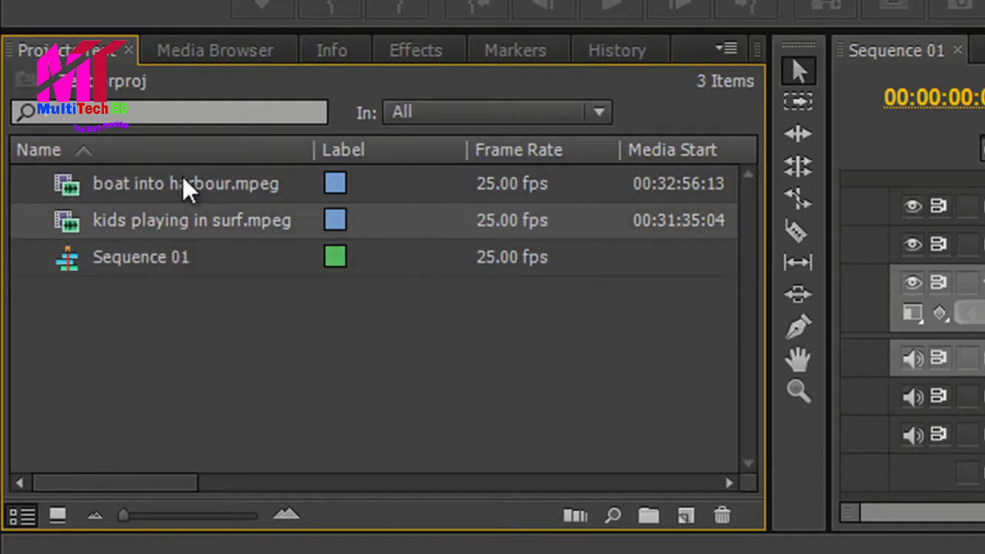
pyautogui.click(183, 177)
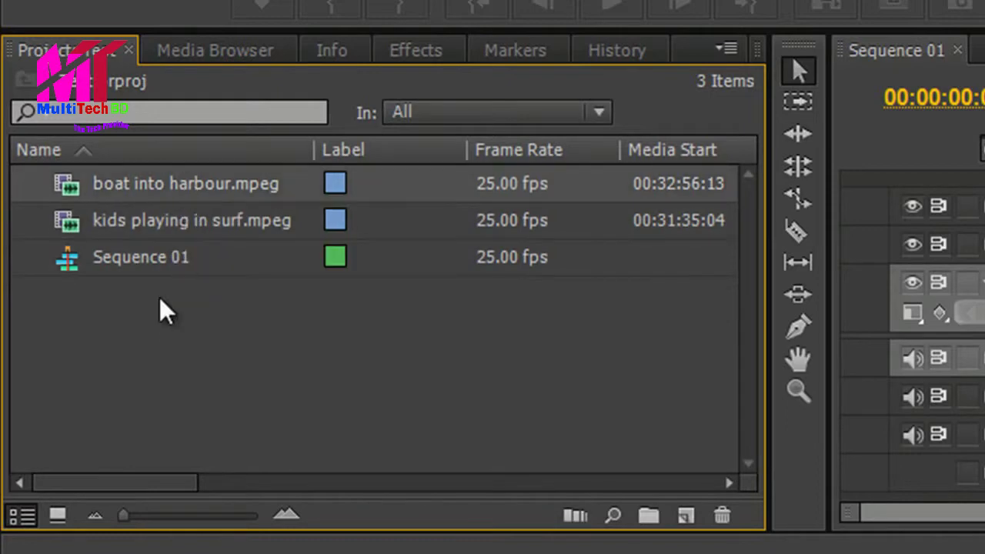
pyautogui.click(57, 515)
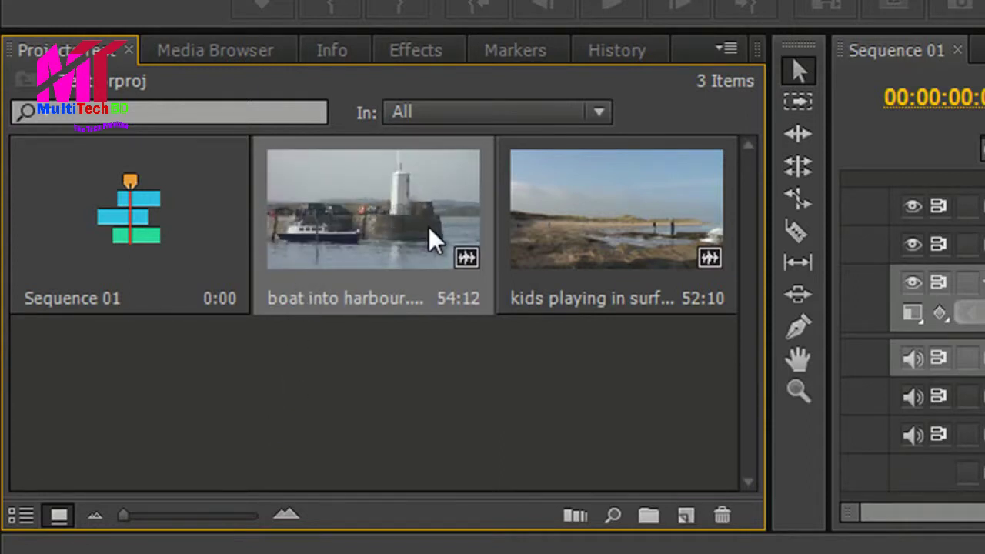
# Select the boat into harbour clip, maximize the Project panel and enlarge the clip thumbnails
pyautogui.click(337, 218)
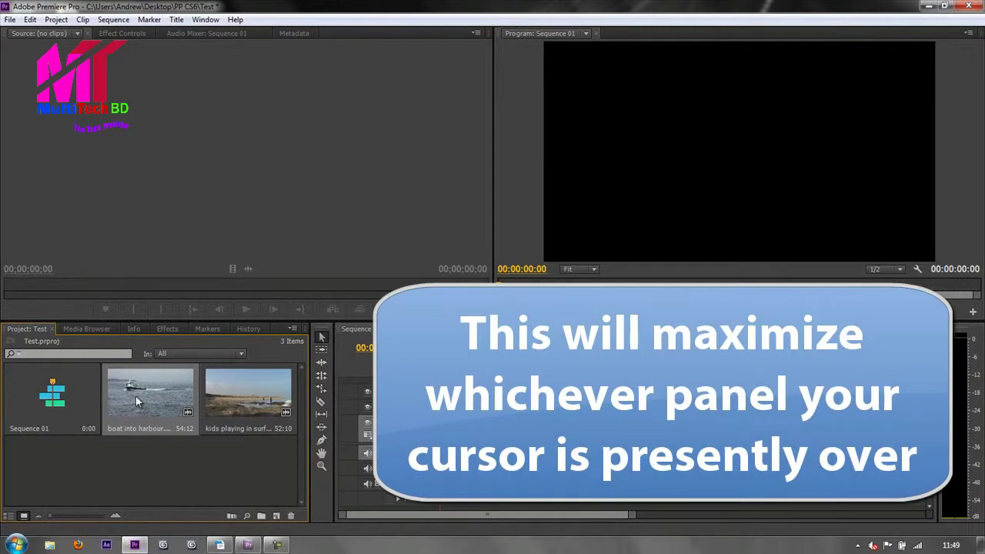
pyautogui.press('`')
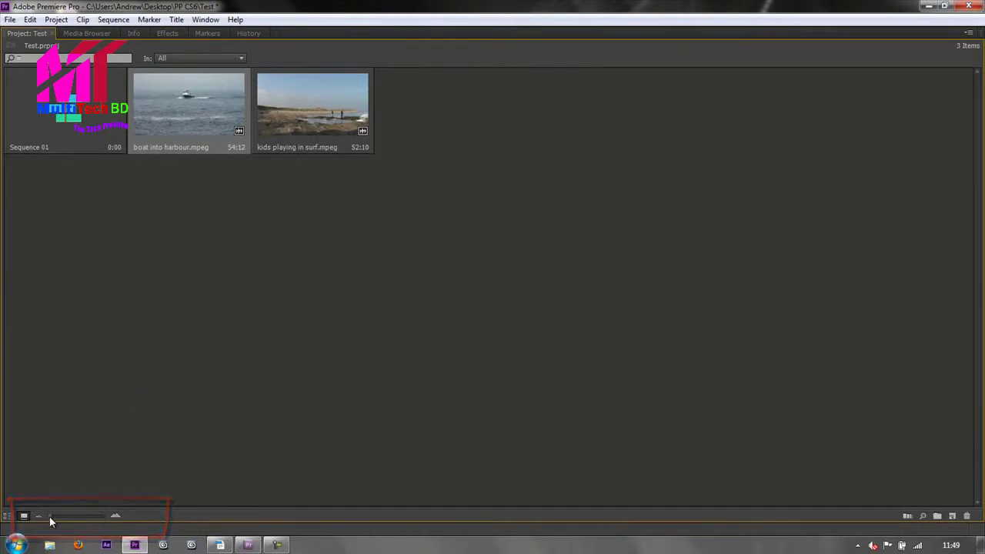
pyautogui.moveTo(50, 522); pyautogui.dragTo(95, 529)
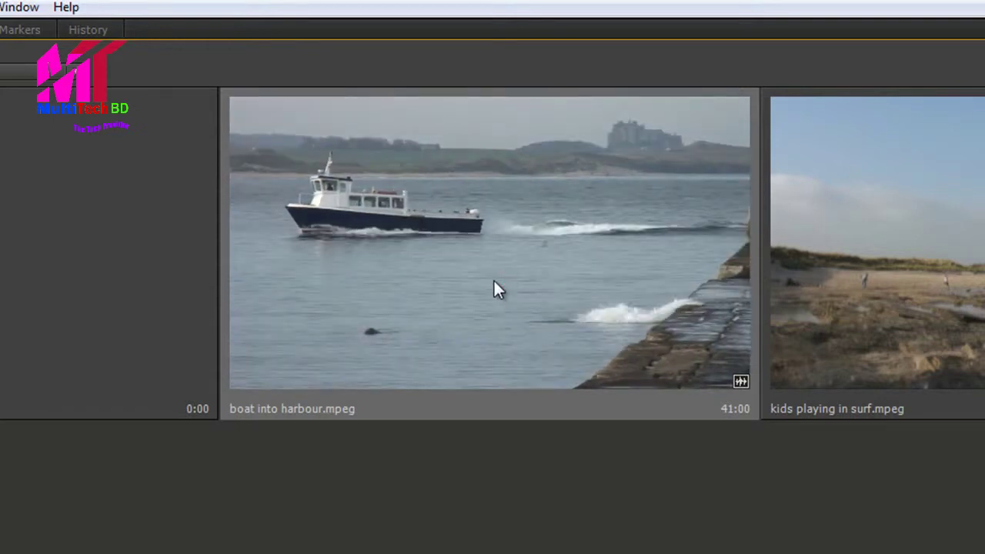
# Set an Out point on the boat into harbour clip for a marked section of about 14:03, and scrub between its In and Out points
pyautogui.press('o')
pyautogui.click(496, 288)
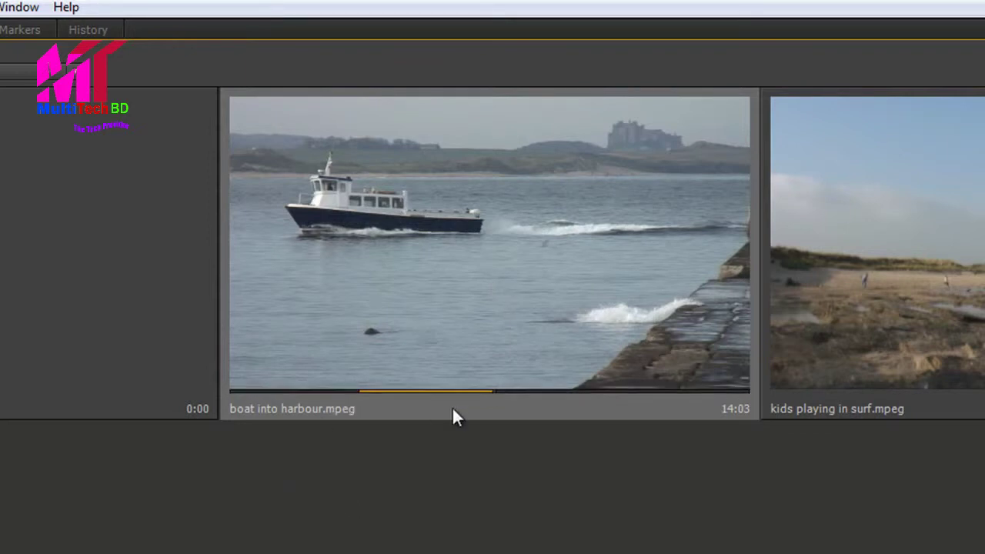
pyautogui.moveTo(496, 394)
pyautogui.mouseDown()
pyautogui.moveTo(292, 395)
pyautogui.moveTo(488, 410)
pyautogui.mouseUp()
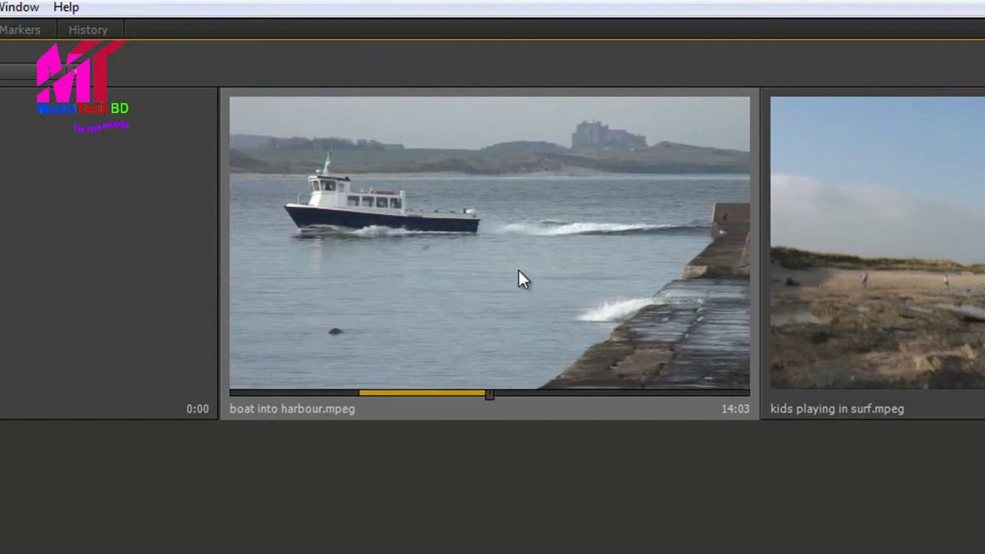
pyautogui.moveTo(489, 392); pyautogui.dragTo(359, 394)
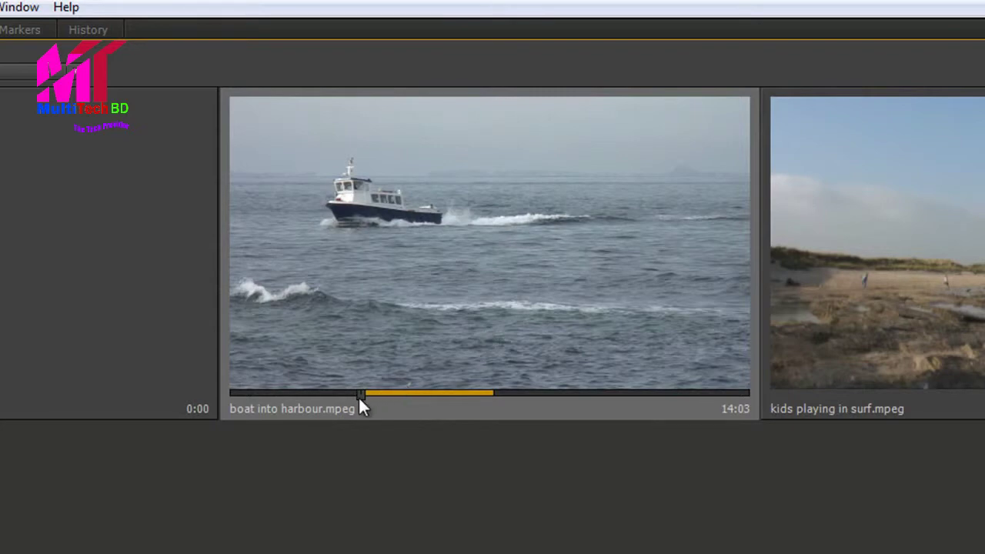
pyautogui.moveTo(359, 396); pyautogui.dragTo(490, 397)
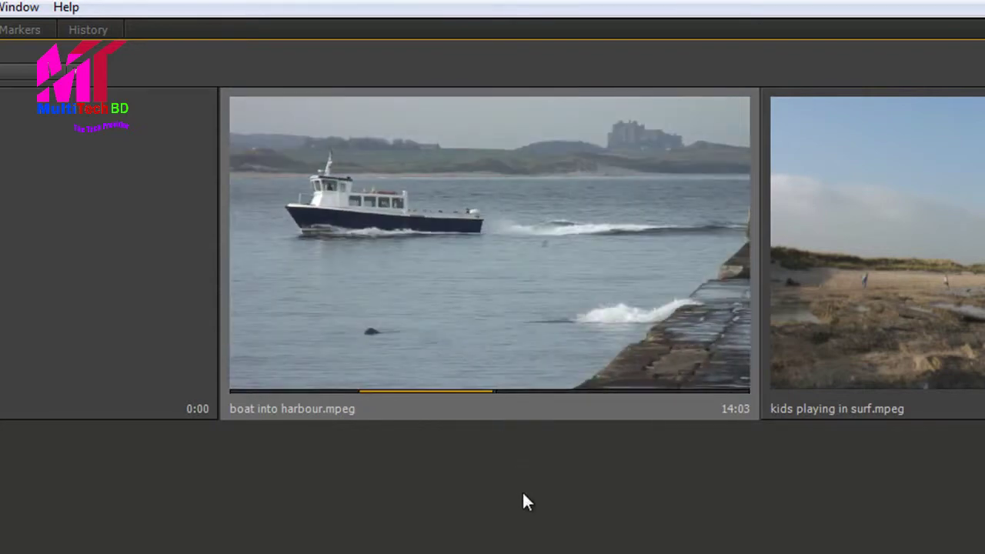
# Move the Out point of the boat into harbour clip to extend its marked section to about 21:09
pyautogui.moveTo(494, 394); pyautogui.dragTo(561, 396)
pyautogui.press('o')
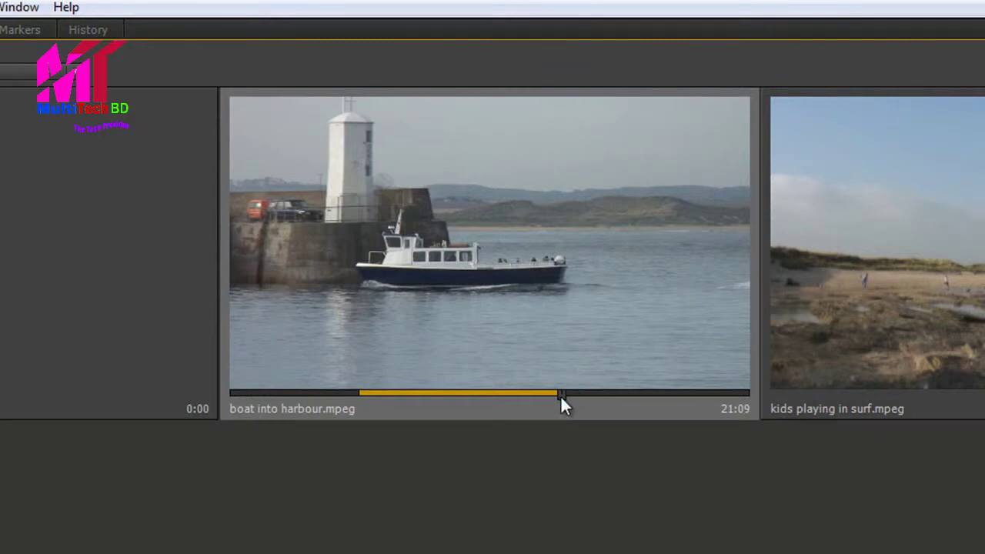
pyautogui.press(',')
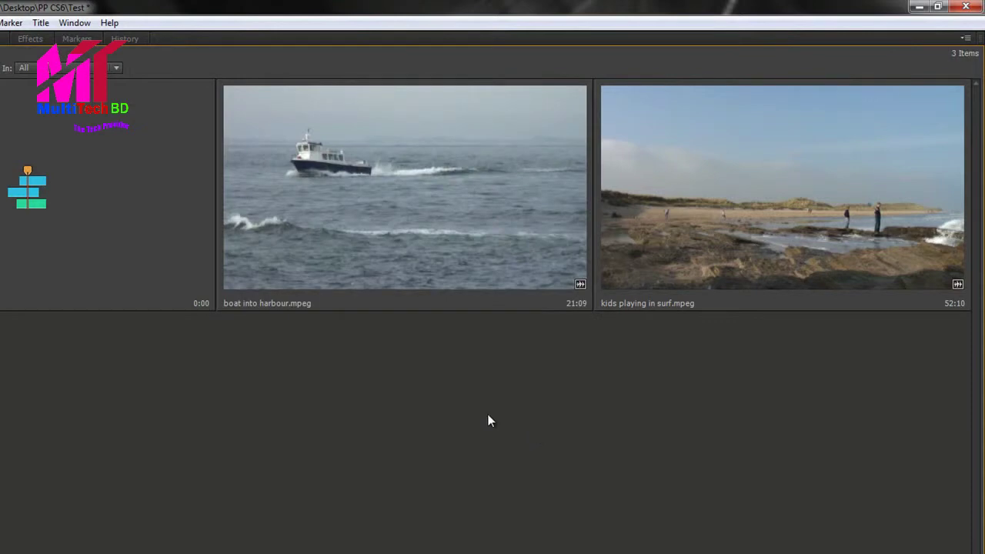
# Turn off Hover Scrub and, while scrubbing temporarily, mark In and Out points on the kids playing in surf clip for a section of about 11:10
pyautogui.click(966, 40)
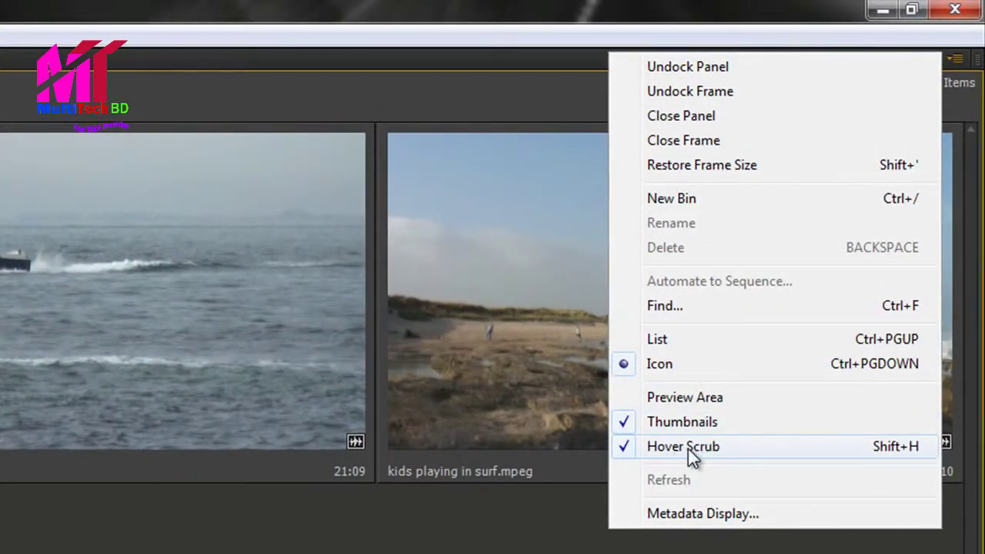
pyautogui.click(688, 449)
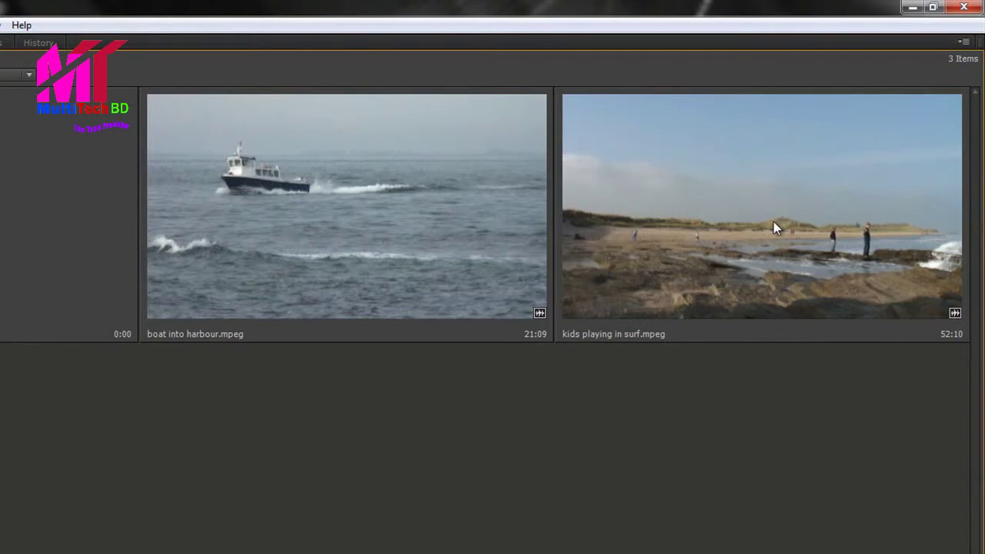
pyautogui.press('shift')
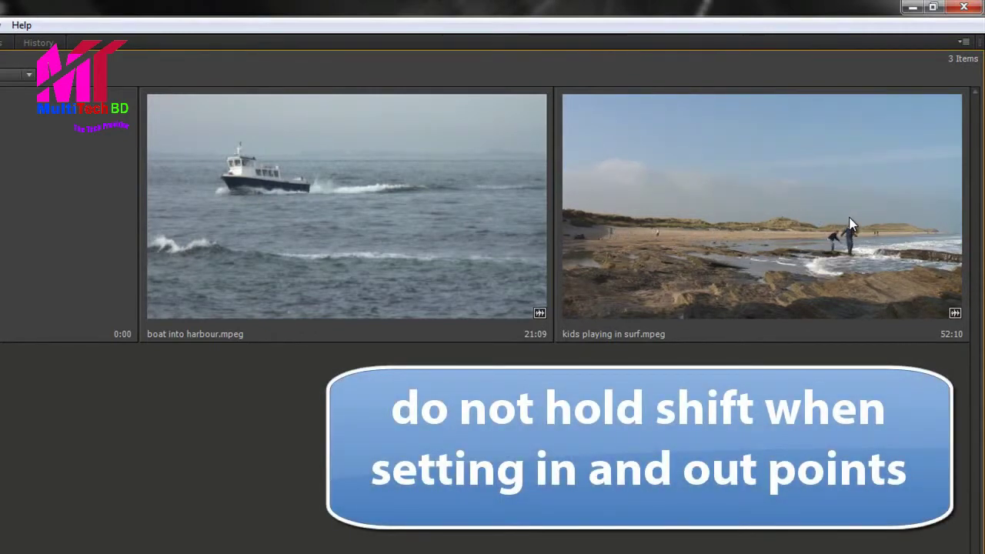
pyautogui.press('i')
pyautogui.press('o')
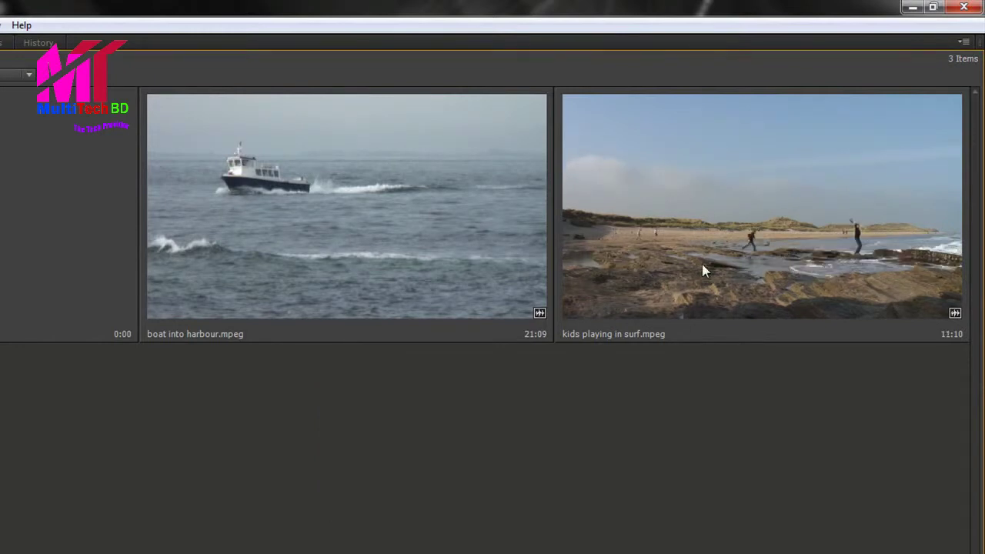
pyautogui.click(704, 269)
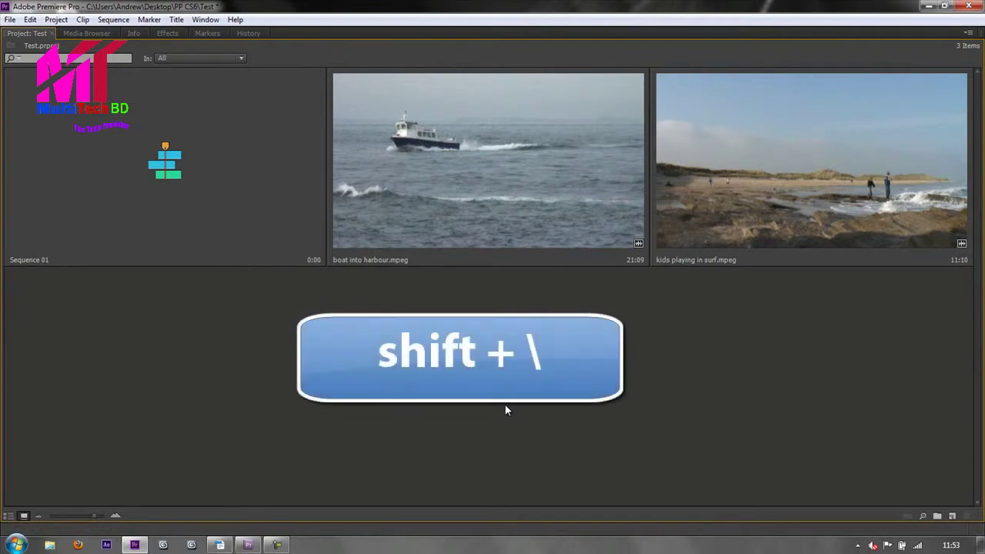
# Switch the Project panel back and forth between list view and icon view, finishing in icon view
pyautogui.hotkey('shift', '\\')
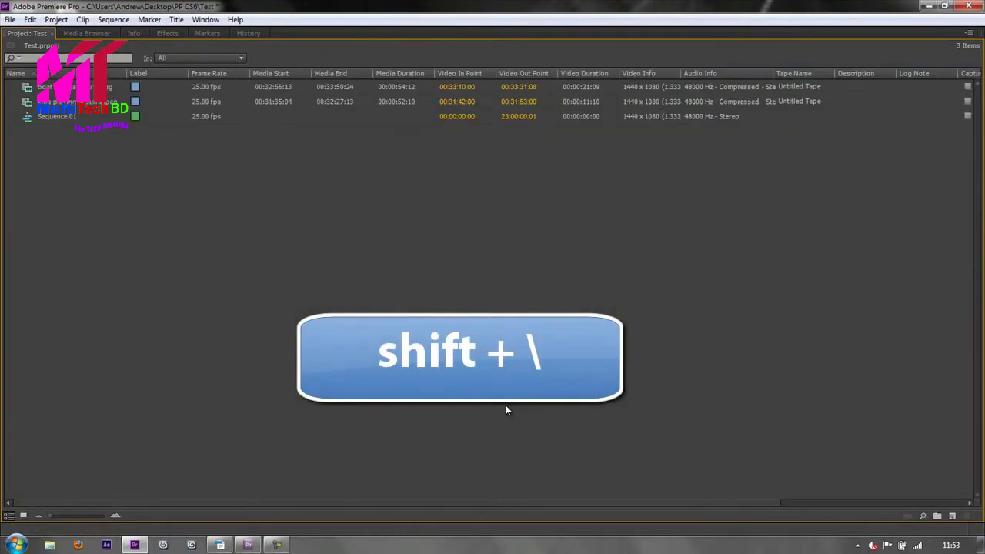
pyautogui.hotkey('shift', '\\')
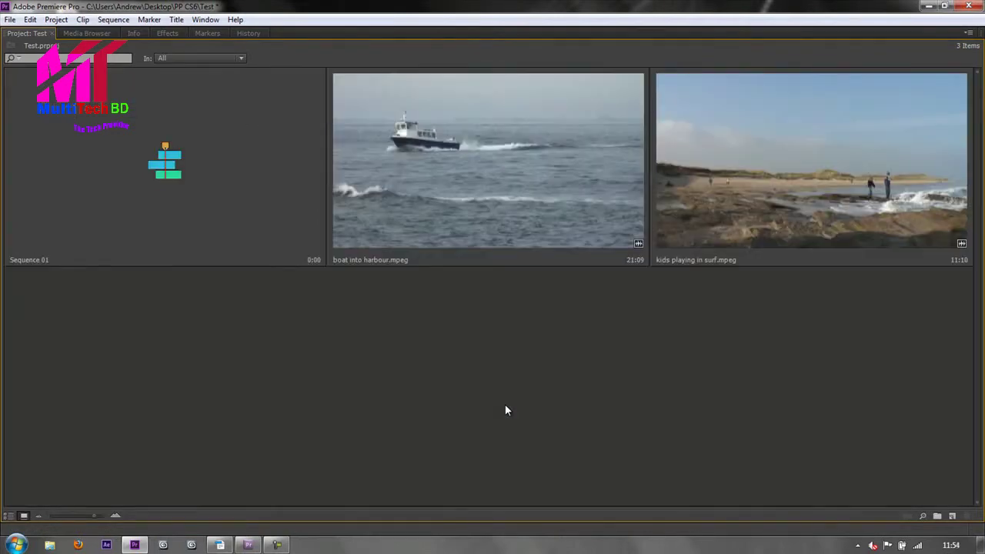
pyautogui.hotkey('shift', '\\')
pyautogui.hotkey('shift', '\\')
pyautogui.hotkey('shift', '\\')
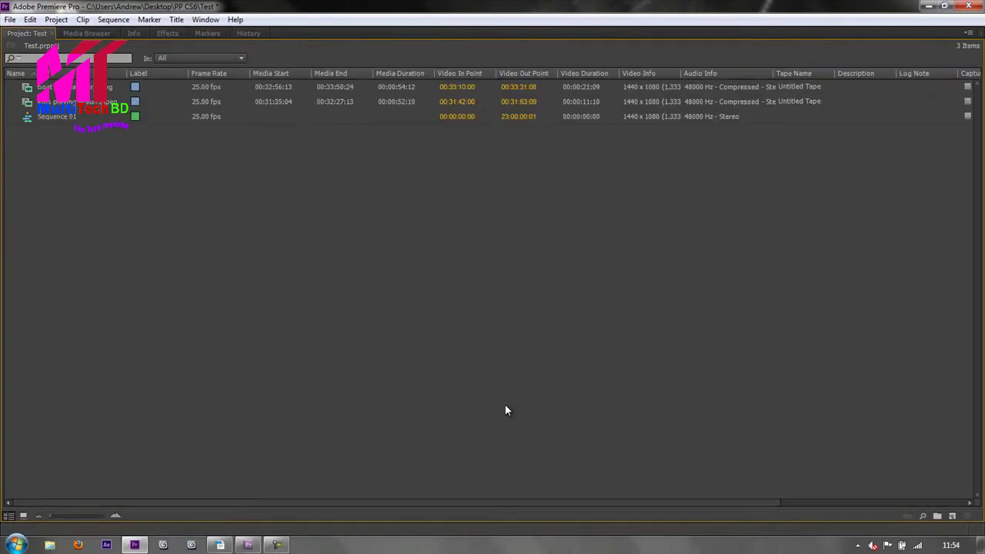
pyautogui.hotkey('ctrl', 'pagedown')
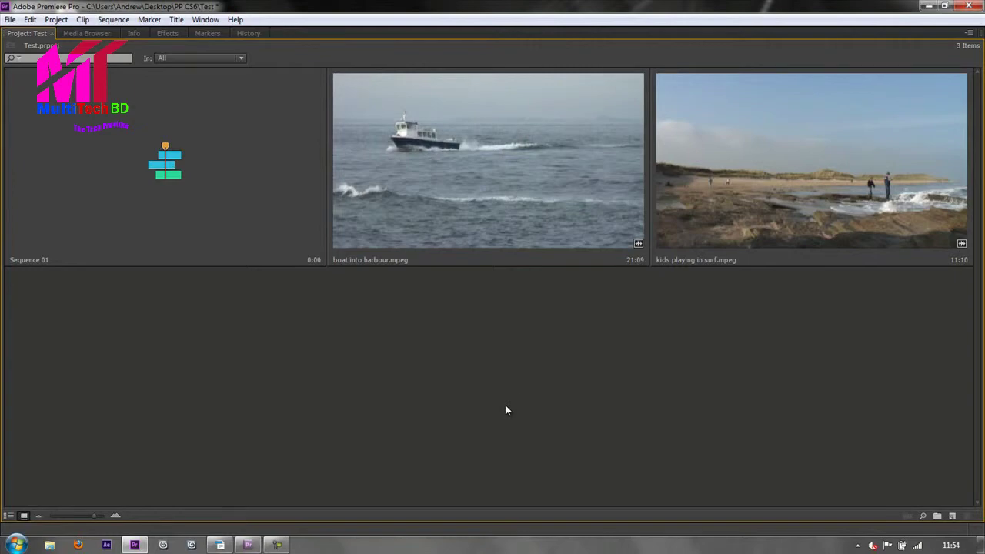
# Restore the Project panel to its normal size with small thumbnails, and turn Hover Scrub back on
pyautogui.press('`')
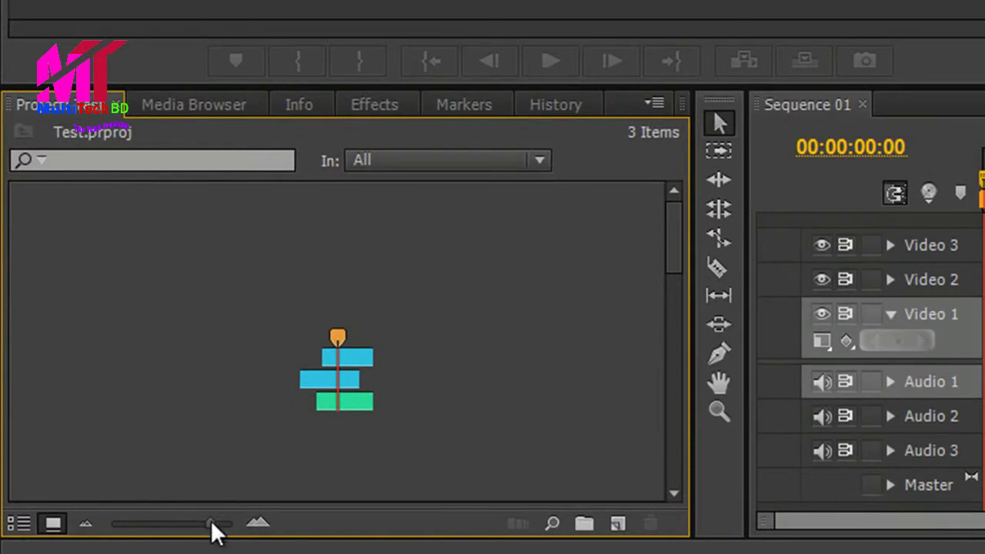
pyautogui.moveTo(210, 522); pyautogui.dragTo(120, 528)
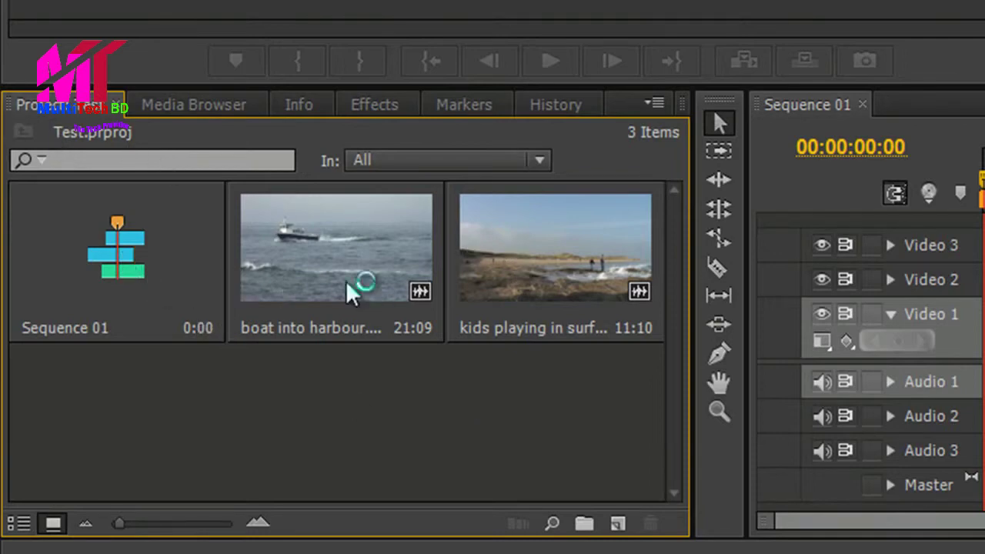
pyautogui.click(651, 103)
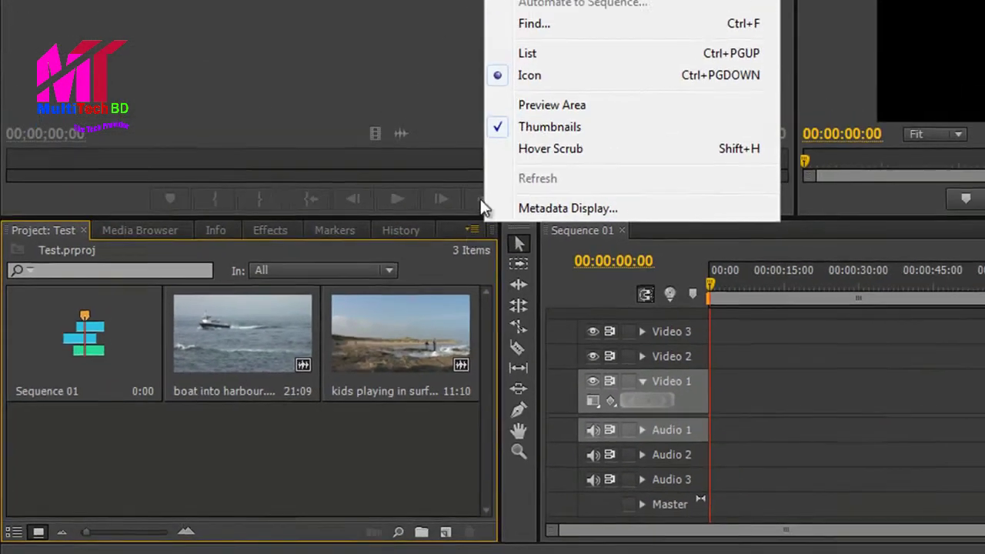
pyautogui.click(519, 165)
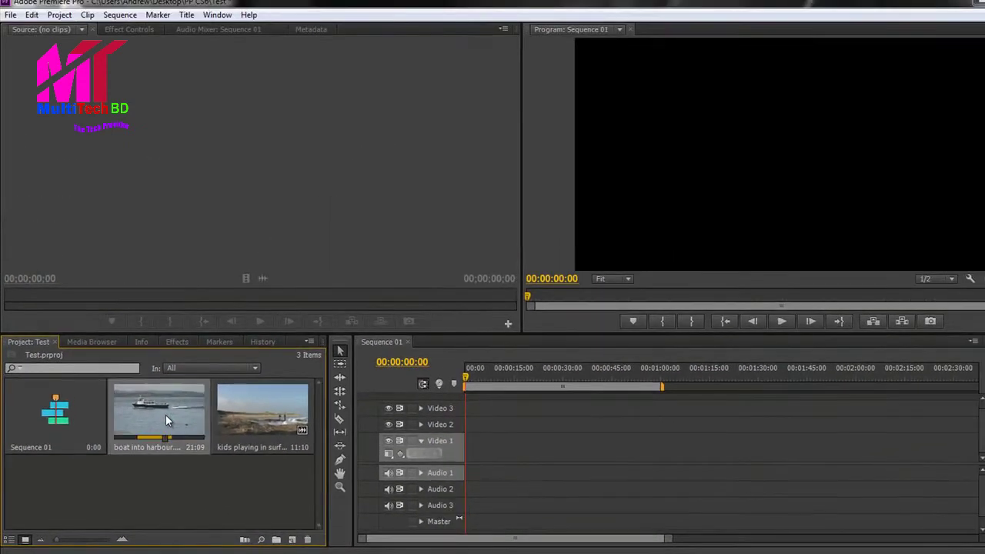
# Open the boat into harbour clip in the Source Monitor and move its Out point, first for an 18:02 section, finally to the playhead at 00:33:26:22
pyautogui.doubleClick(197, 387)
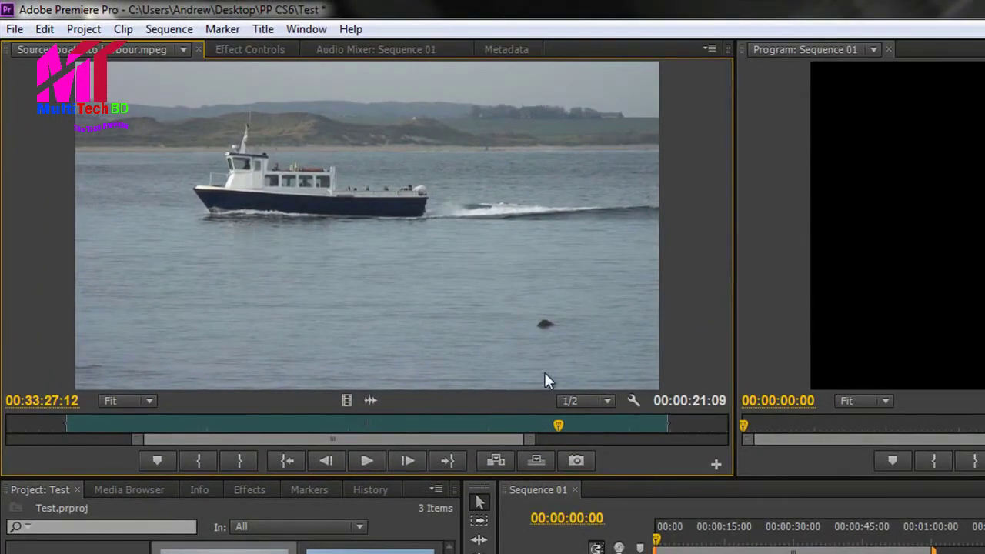
pyautogui.moveTo(560, 425)
pyautogui.mouseDown()
pyautogui.moveTo(67, 428)
pyautogui.moveTo(657, 426)
pyautogui.moveTo(146, 428)
pyautogui.moveTo(544, 428)
pyautogui.mouseUp()
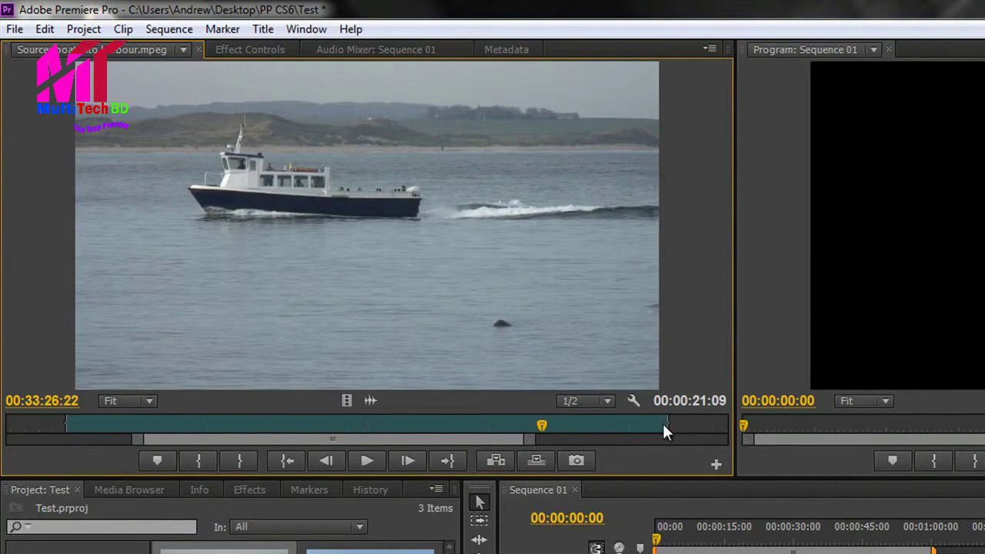
pyautogui.moveTo(669, 424); pyautogui.dragTo(577, 425)
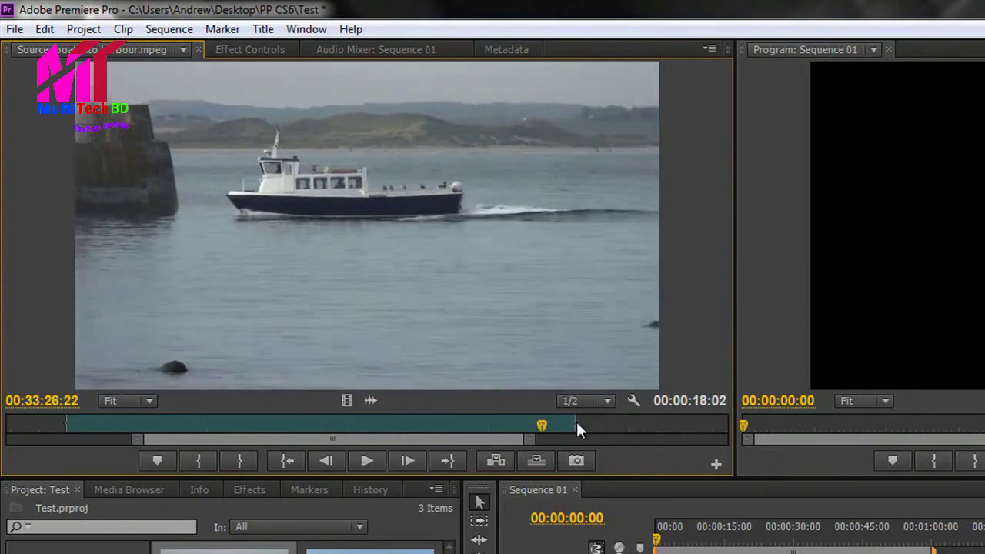
pyautogui.press('o')
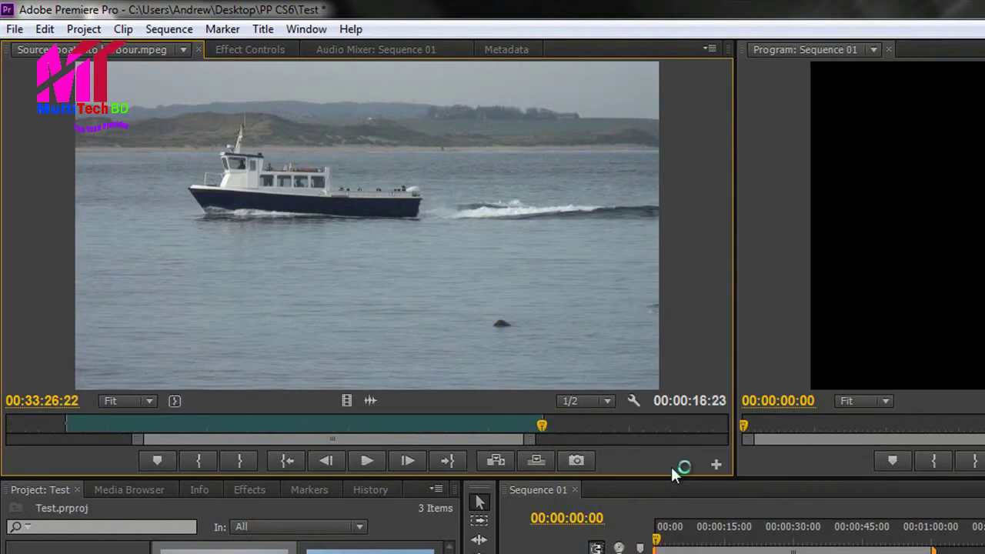